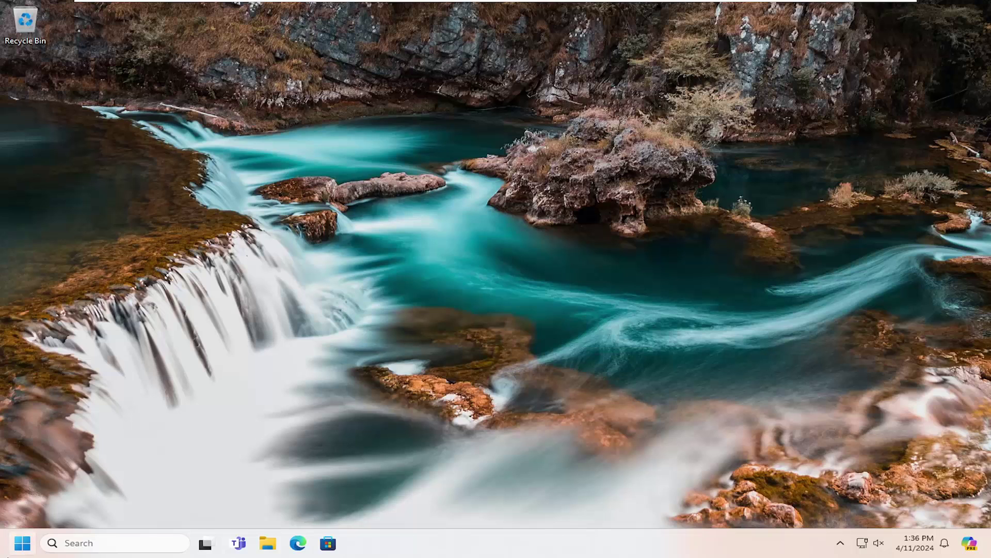
Launch Settings from the Start search and go to Accounts > Sign-in options.
left_click(30, 547)
type("settings")
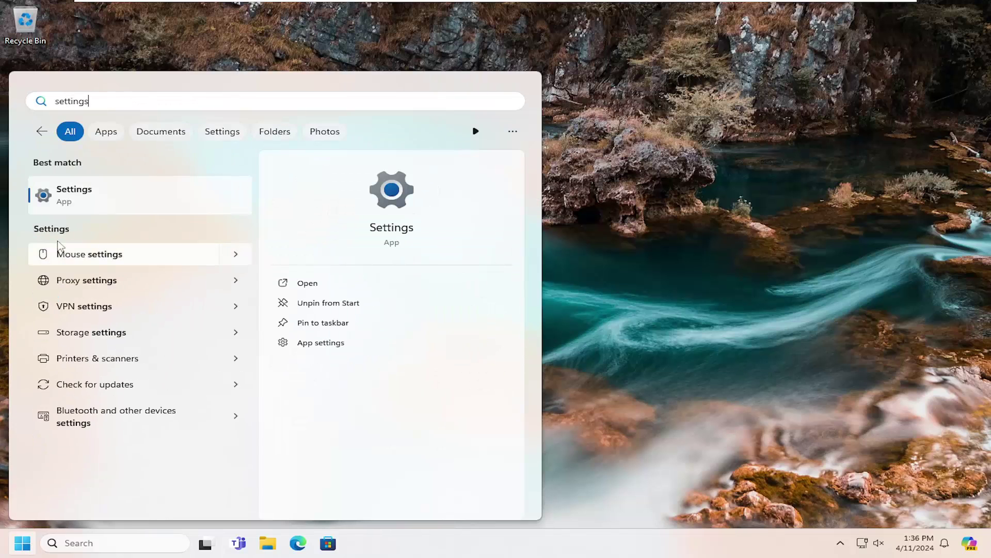
left_click(100, 195)
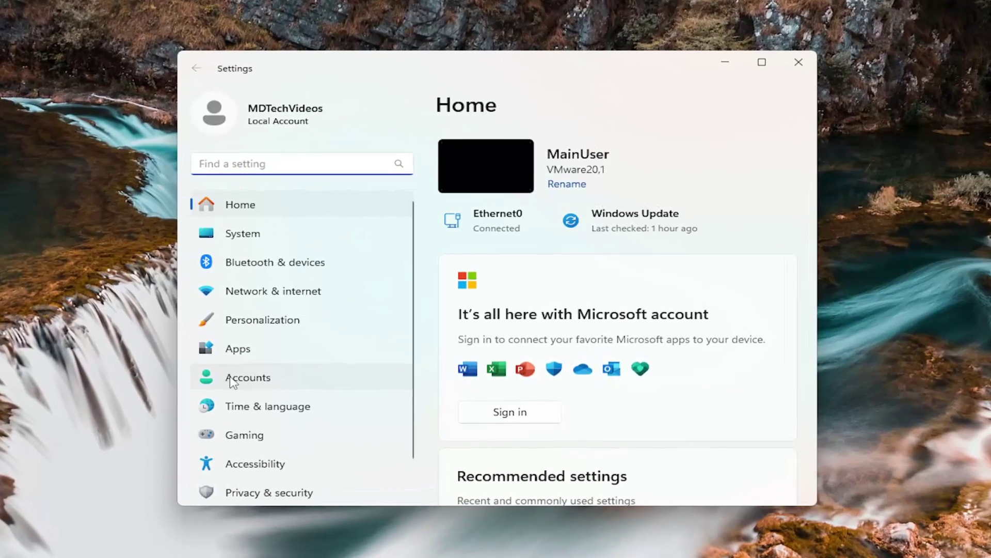
left_click(260, 382)
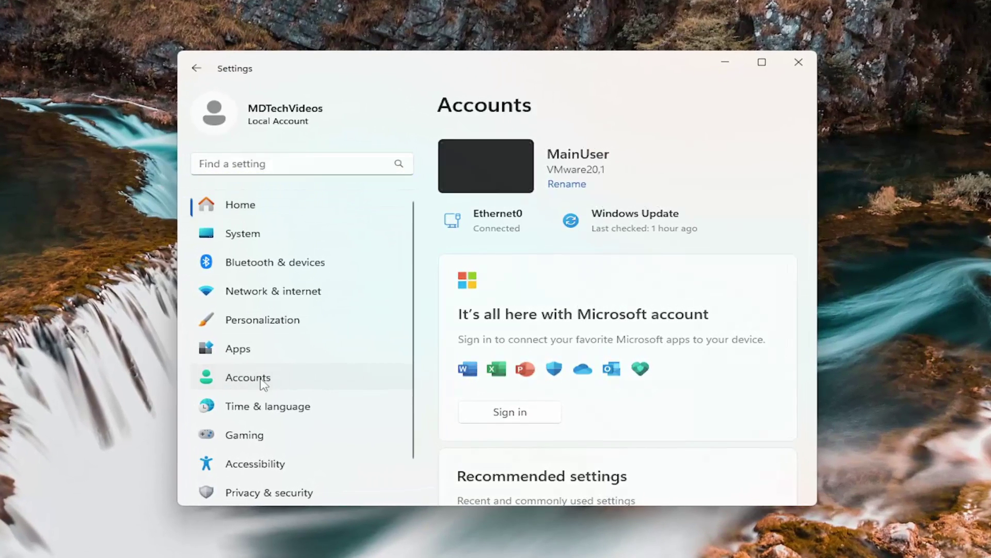
scroll(380, 281, "down", 1)
scroll(558, 270, "down", 5)
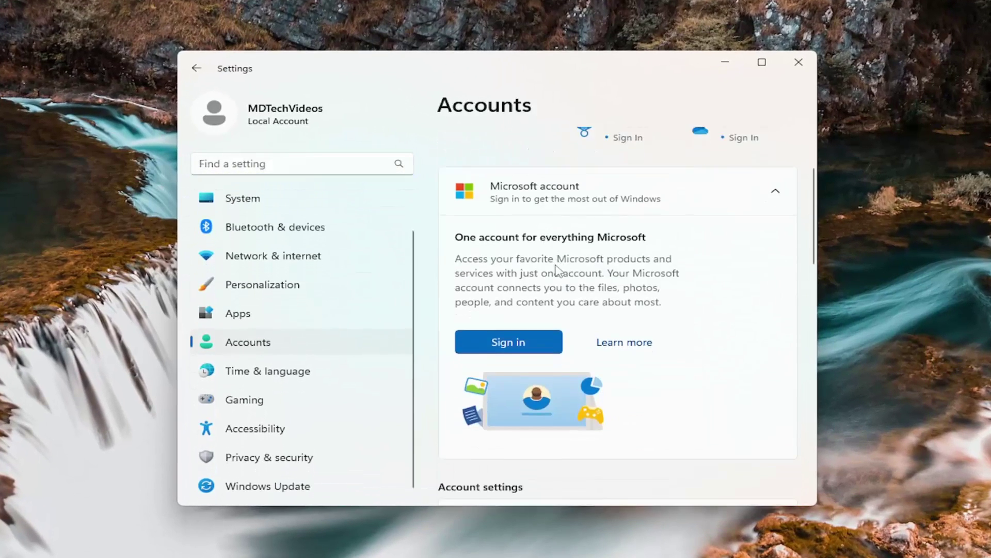
scroll(557, 267, "up", 3)
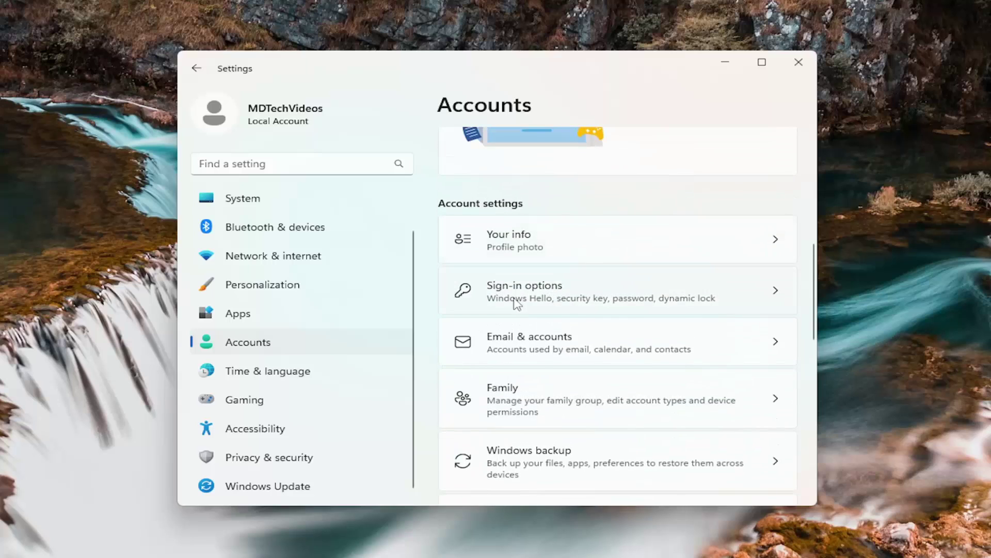
left_click(532, 296)
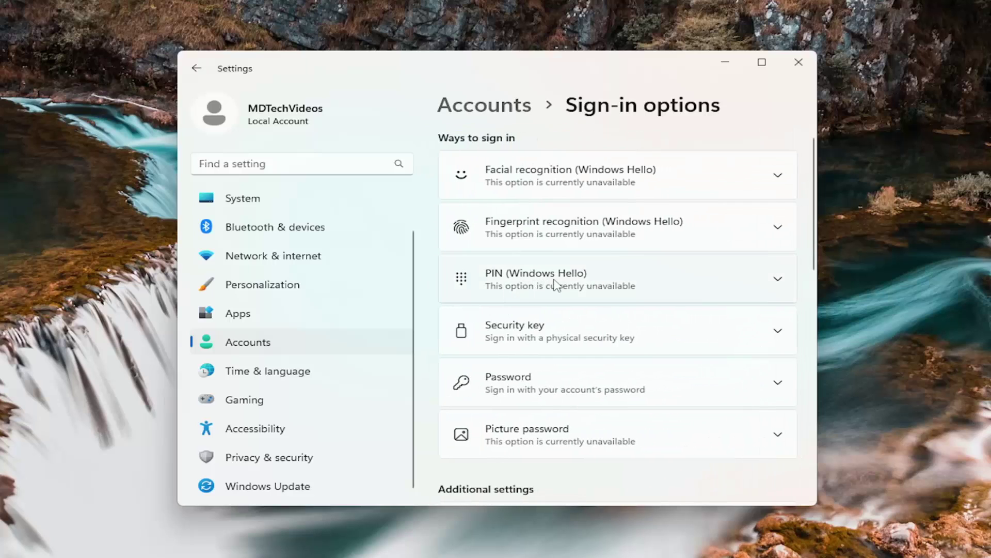
Expand the PIN (Windows Hello) and Password sign-in options.
left_click(500, 279)
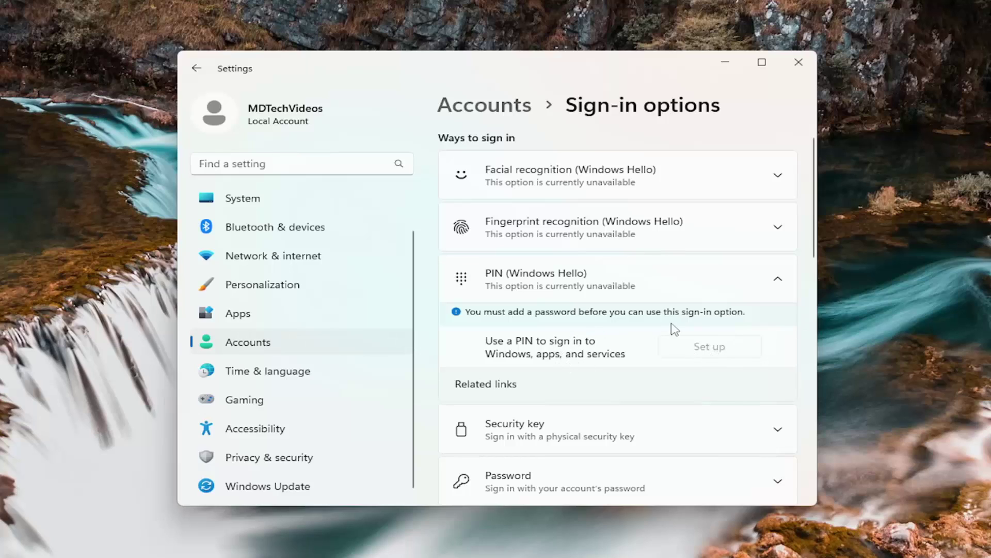
scroll(675, 361, "down", 3)
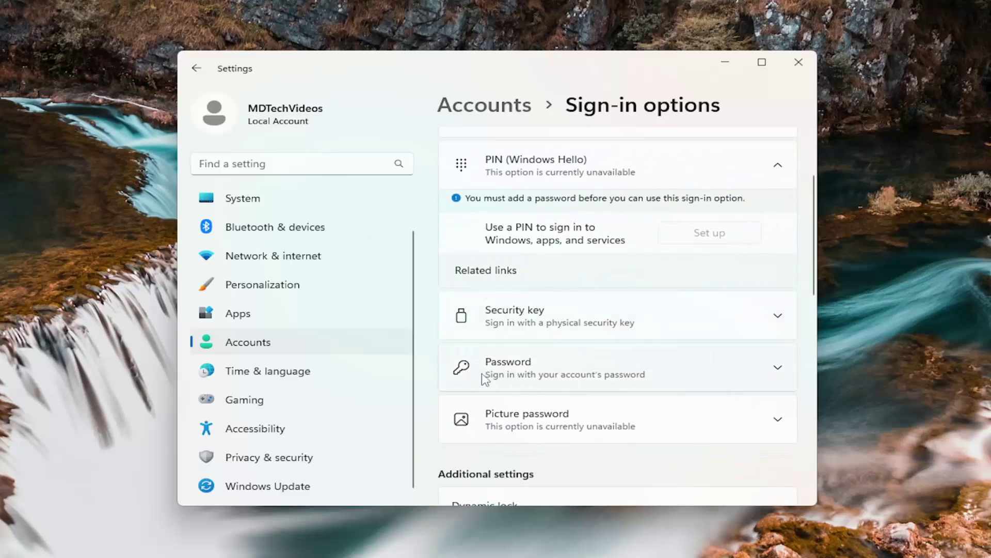
left_click(542, 374)
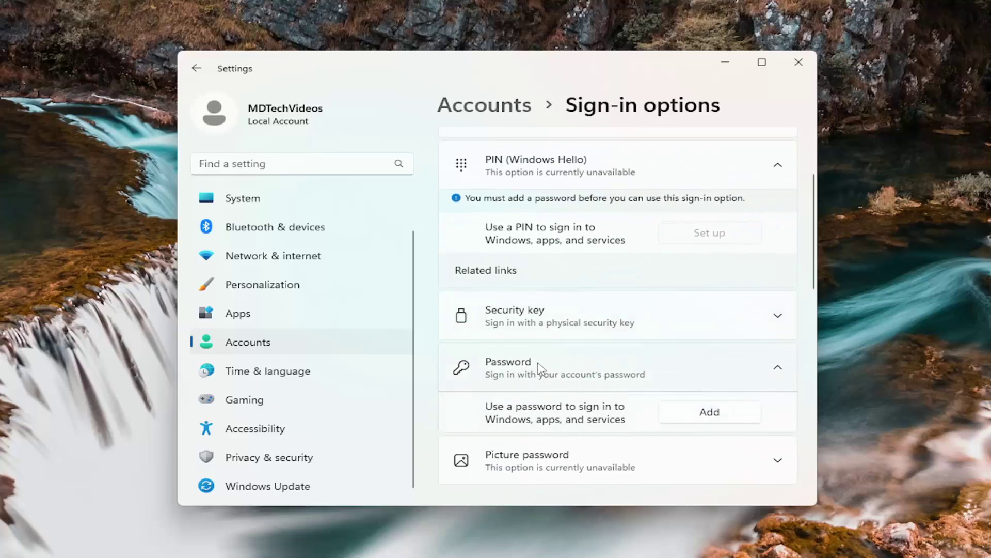
scroll(620, 351, "down", 2)
Start adding a password, cancel the Create a password dialog, and scroll back up.
left_click(715, 300)
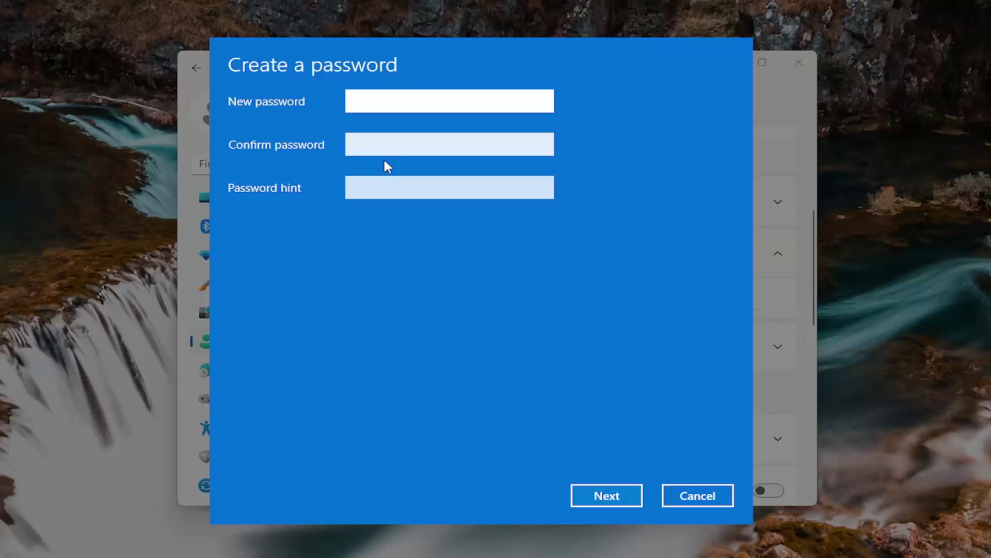
left_click(710, 499)
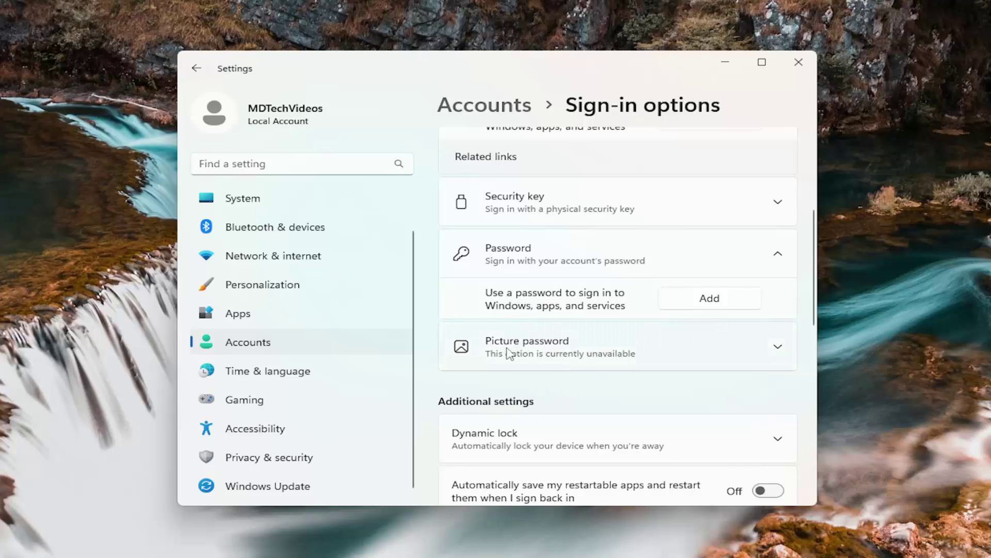
scroll(509, 385, "up", 3)
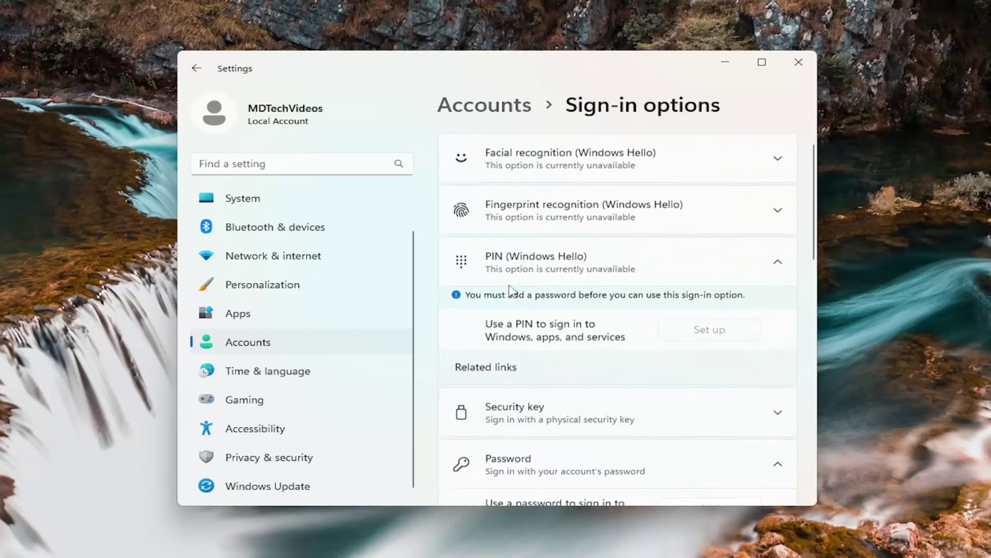
scroll(513, 286, "up", 2)
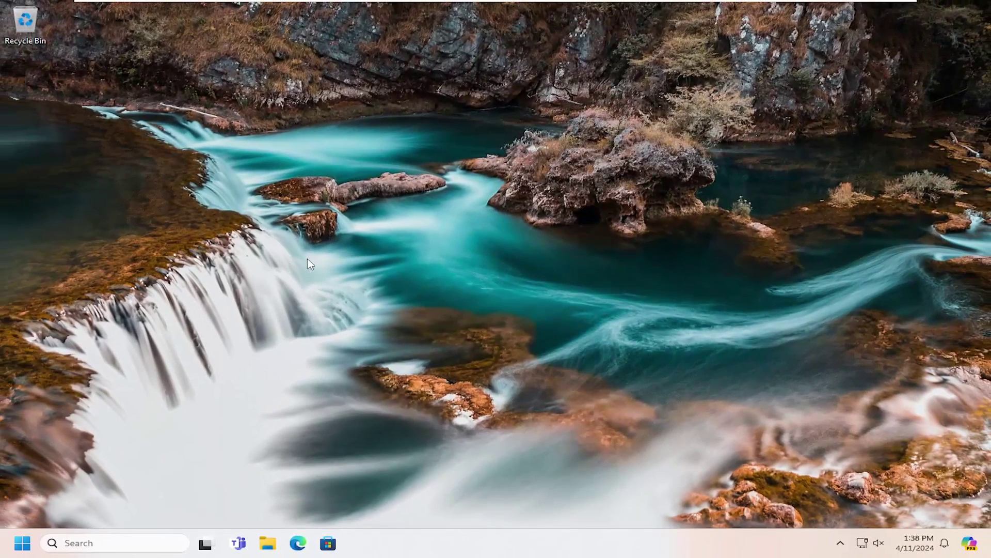
Bring up the Start menu power options to restart into recovery.
left_click(20, 546)
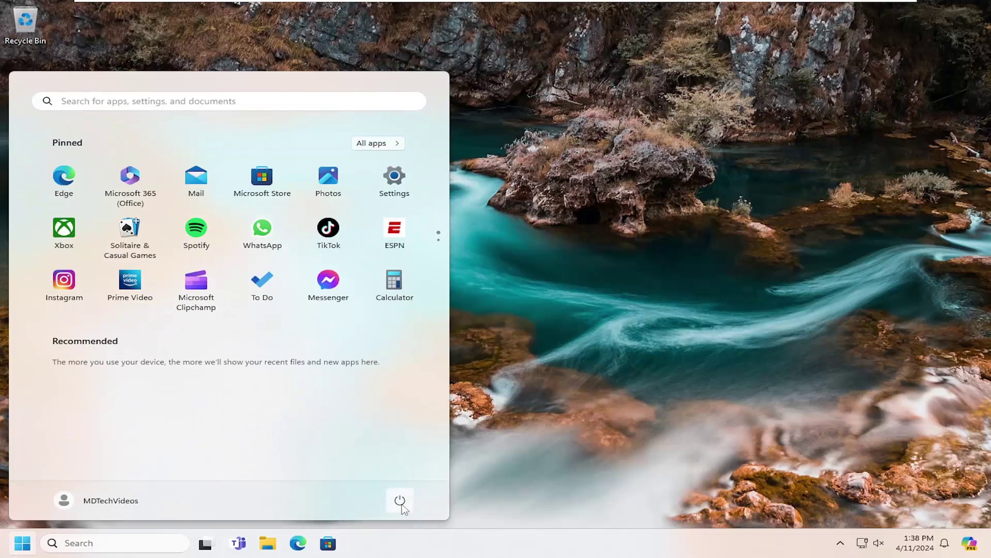
left_click(402, 507)
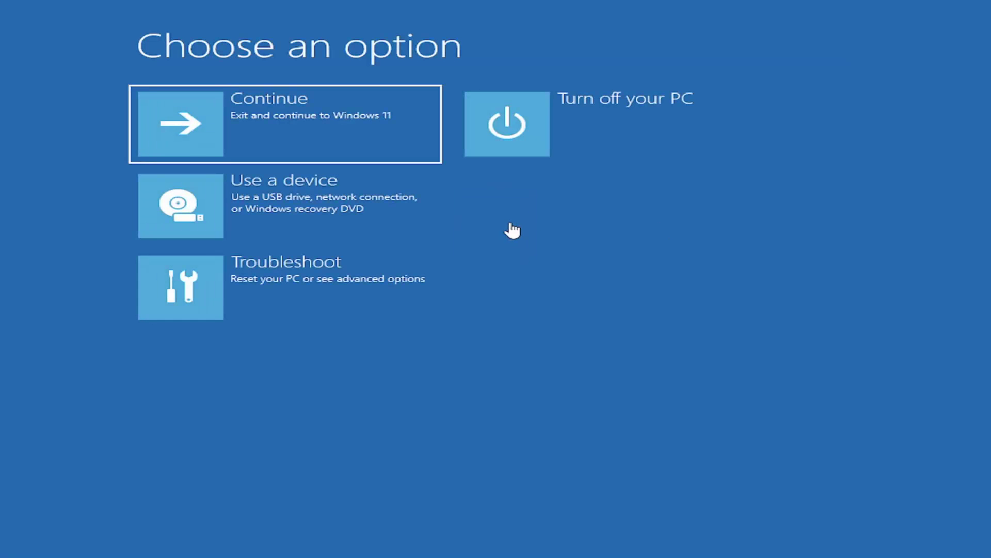
Go to Troubleshoot > Advanced options > Startup Settings to pick Safe Mode.
left_click(304, 294)
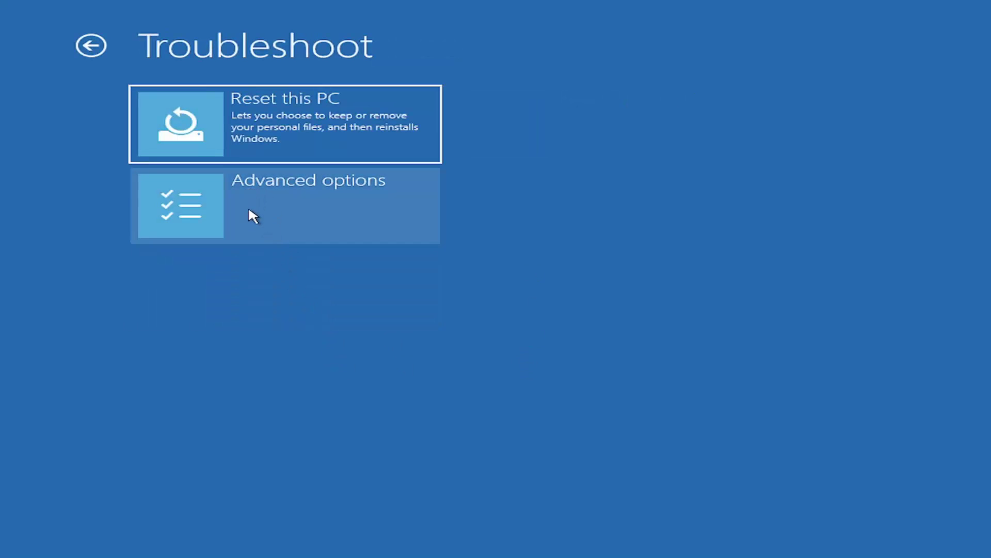
left_click(248, 209)
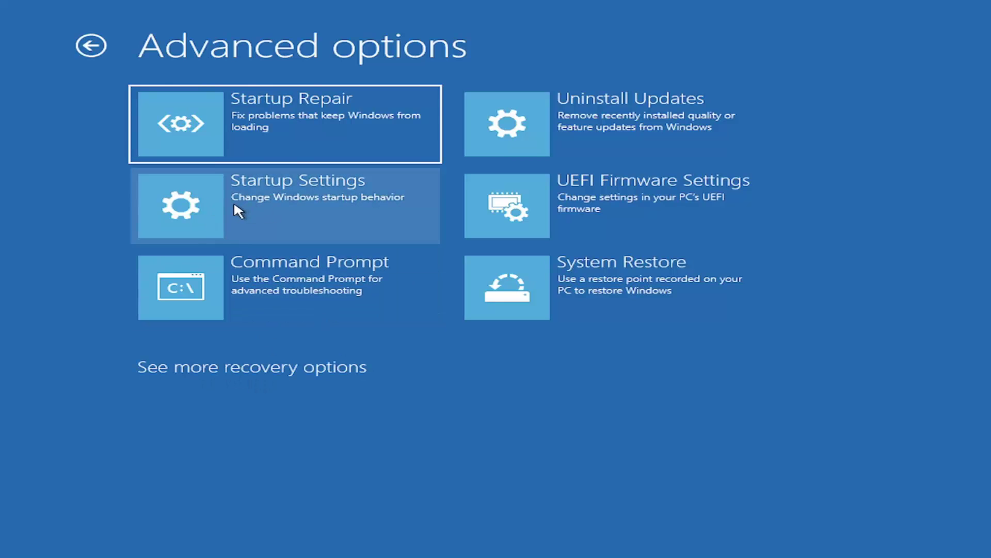
left_click(284, 205)
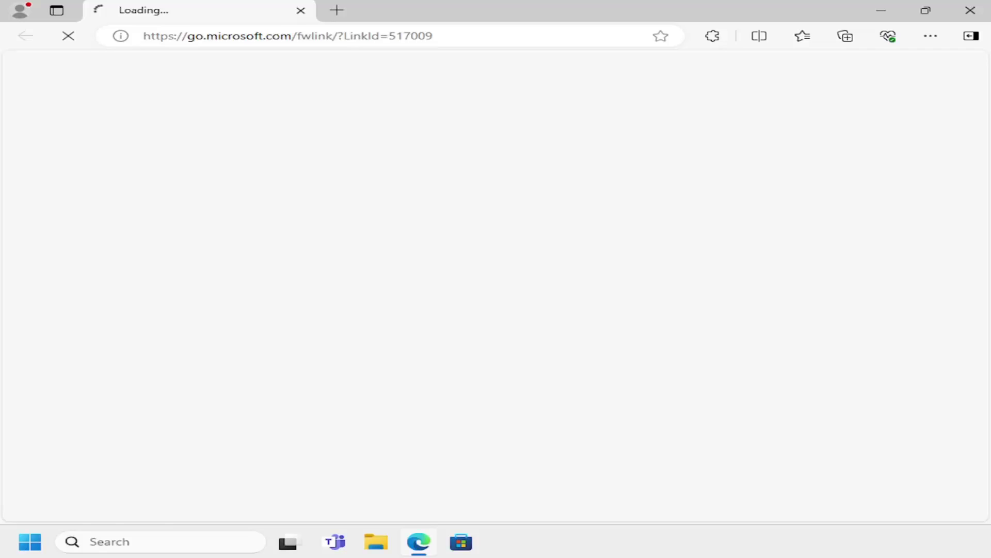
Close the browser help page, then launch File Explorer and show This PC.
left_click(970, 10)
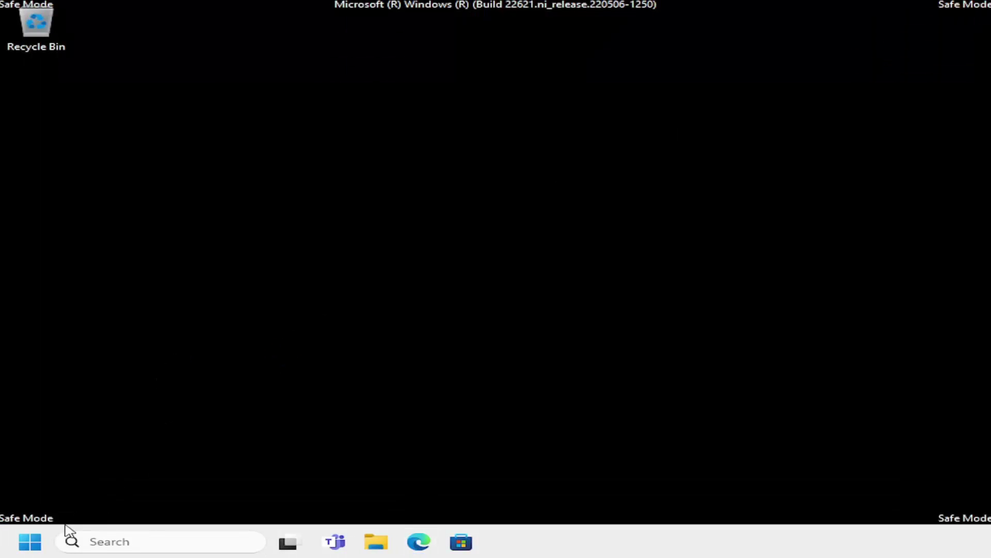
left_click(114, 543)
type("file explorer")
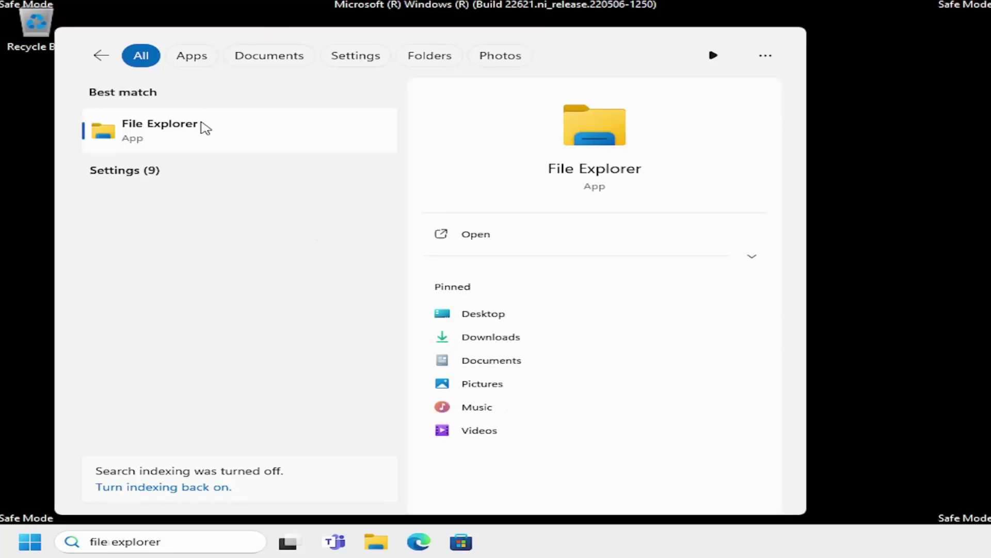
left_click(203, 126)
scroll(179, 401, "down", 1)
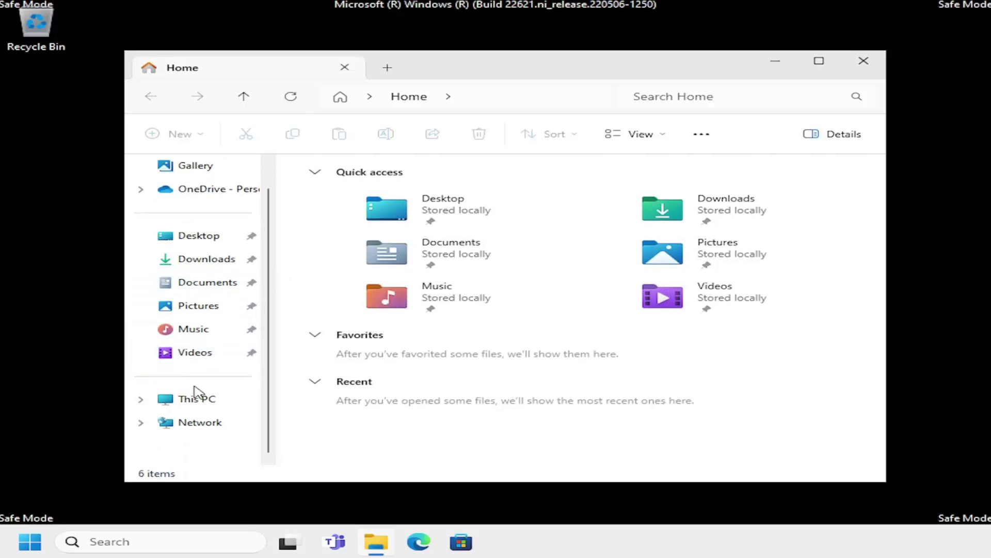
left_click(186, 408)
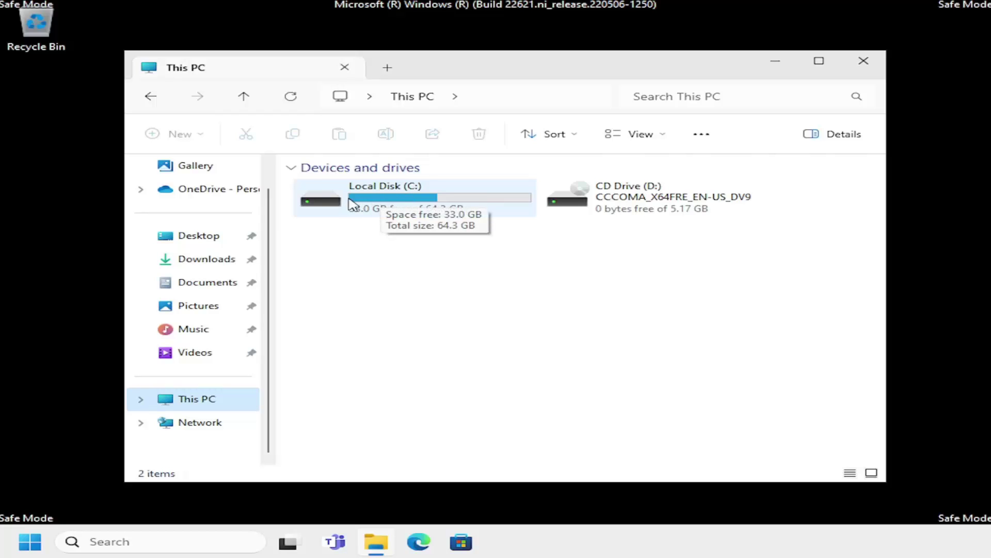
Navigate through Local Disk (C:), Windows and ServiceProfiles into LocalService.
double_click(375, 205)
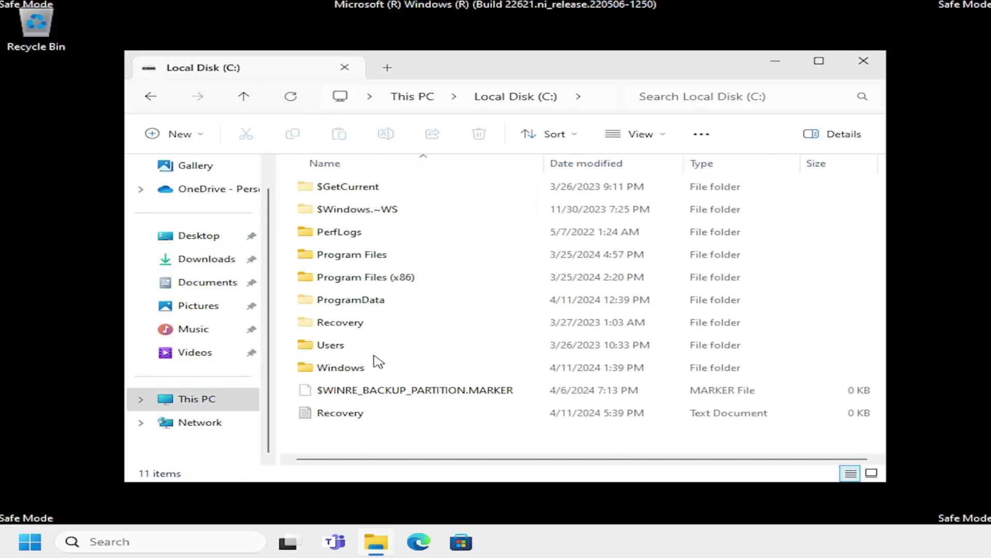
double_click(349, 374)
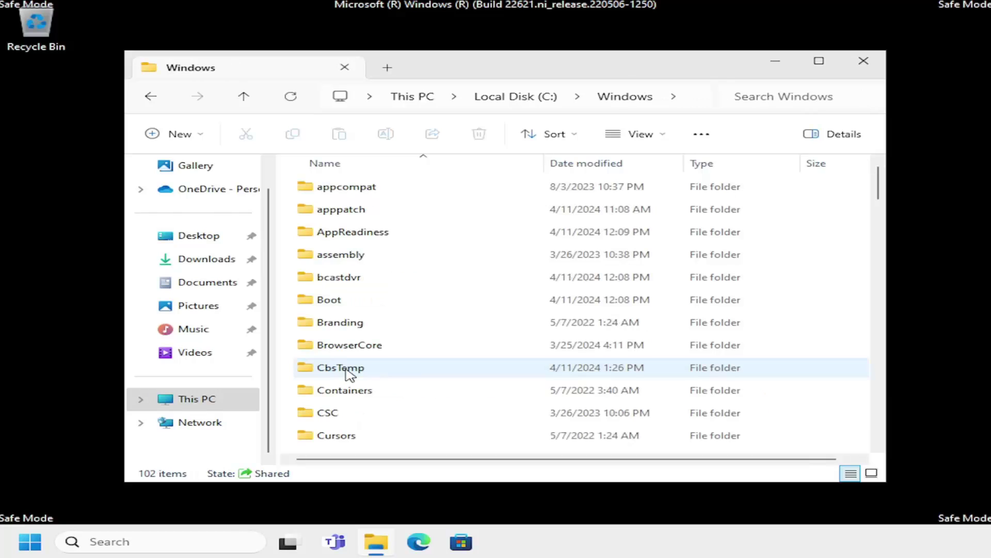
scroll(381, 262, "down", 20)
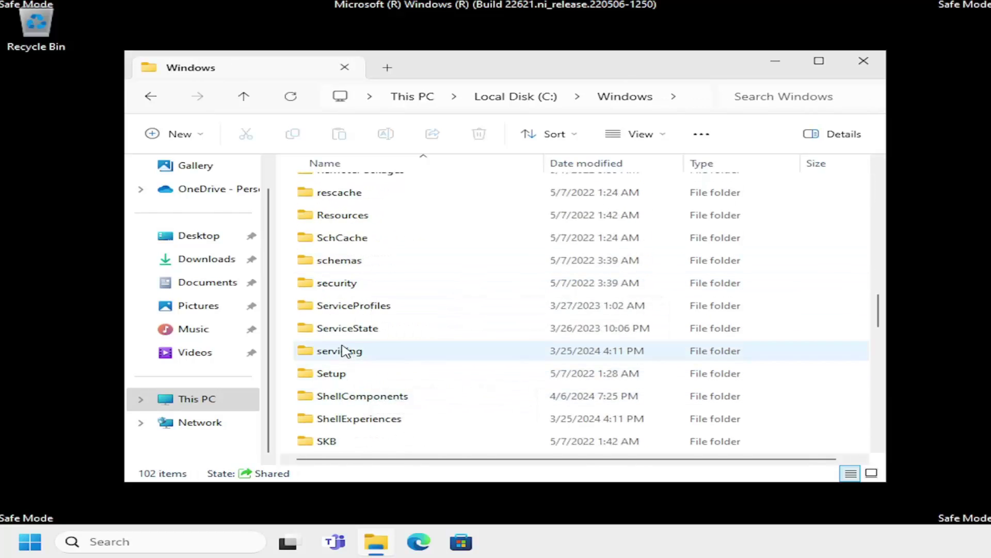
double_click(353, 307)
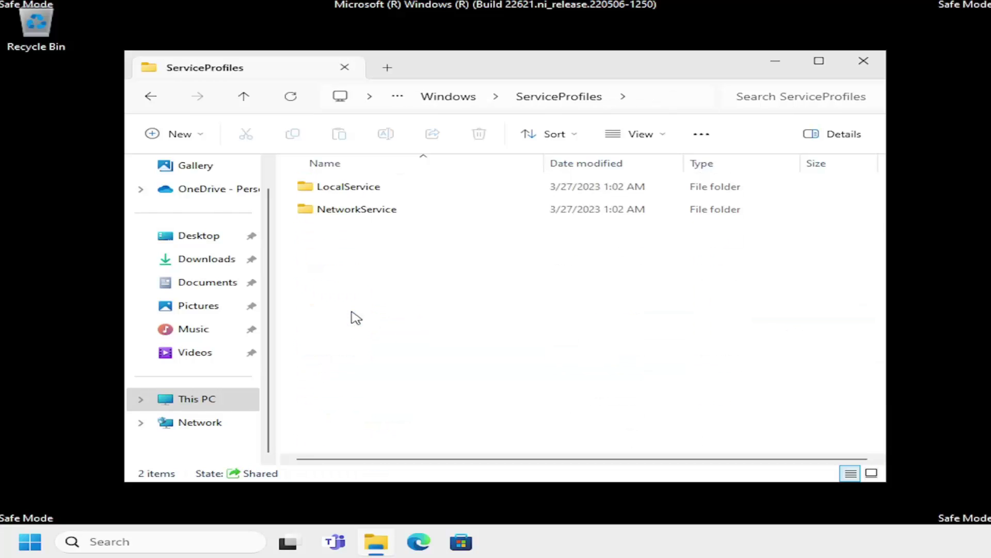
double_click(347, 187)
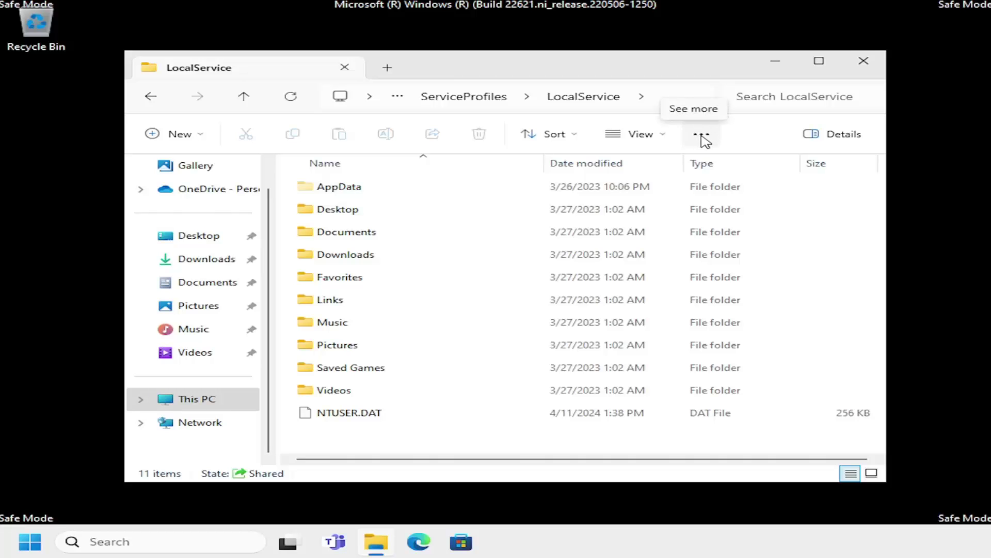
left_click(702, 138)
left_click(601, 303)
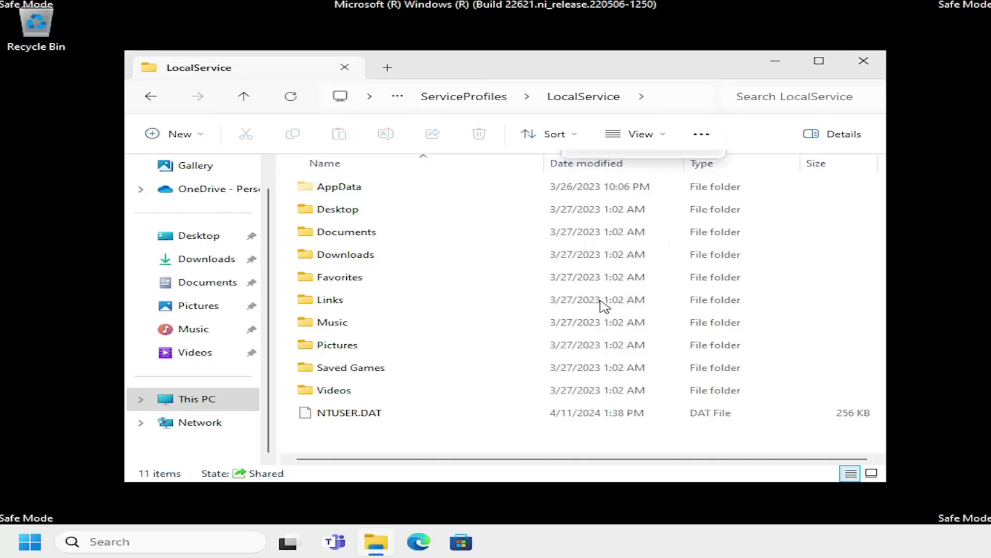
left_click_drag(342, 180, 482, 97)
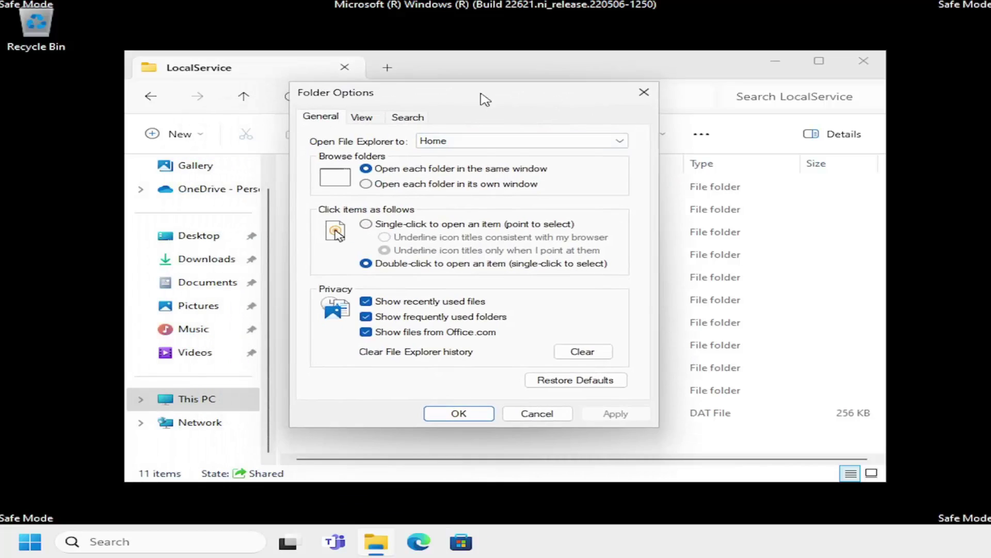
left_click(374, 119)
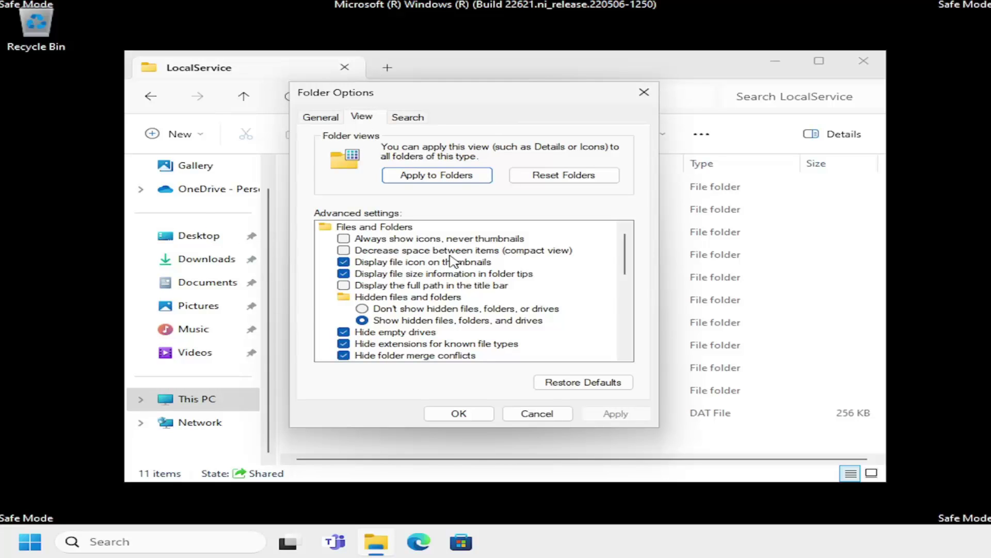
left_click(459, 413)
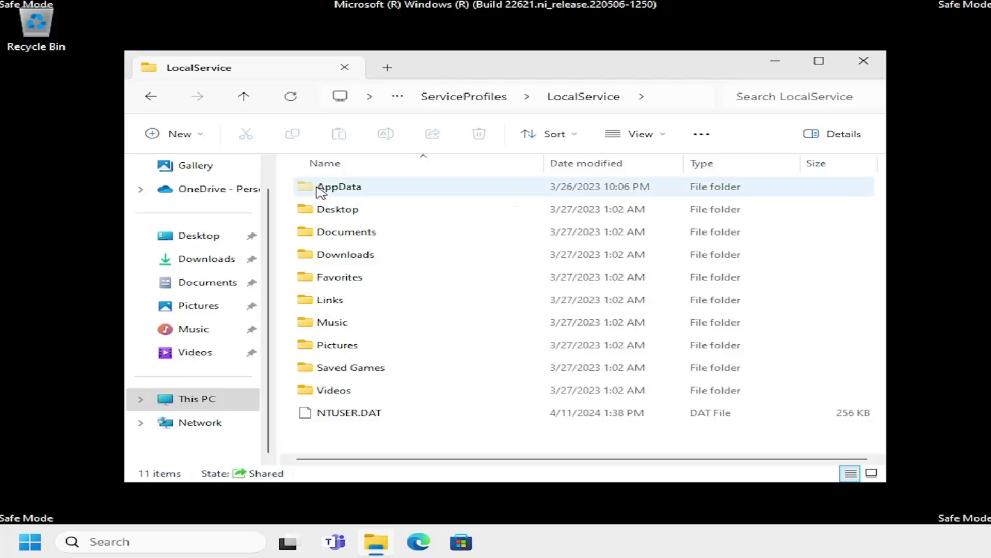
Go into AppData\Local\Microsoft and select the Ngc folder.
double_click(347, 191)
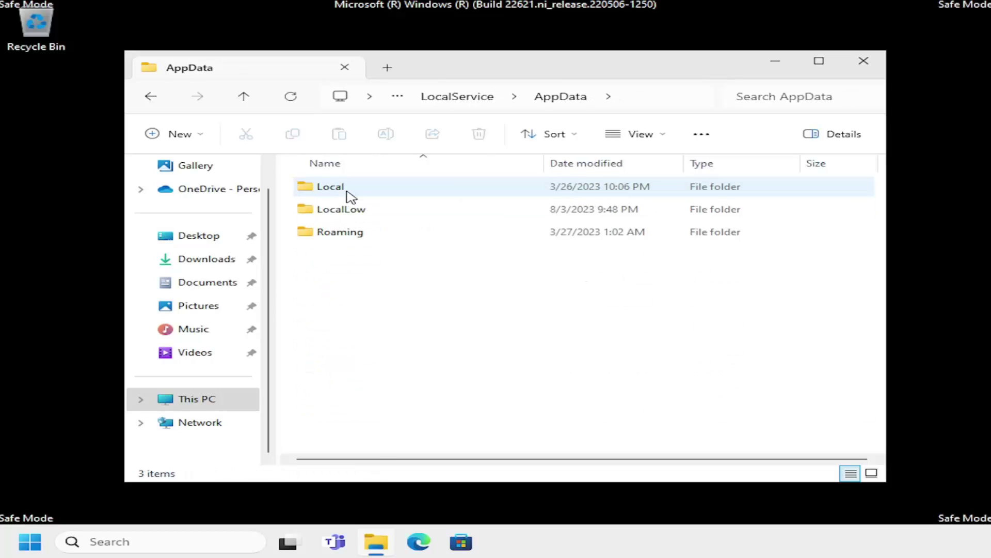
double_click(347, 191)
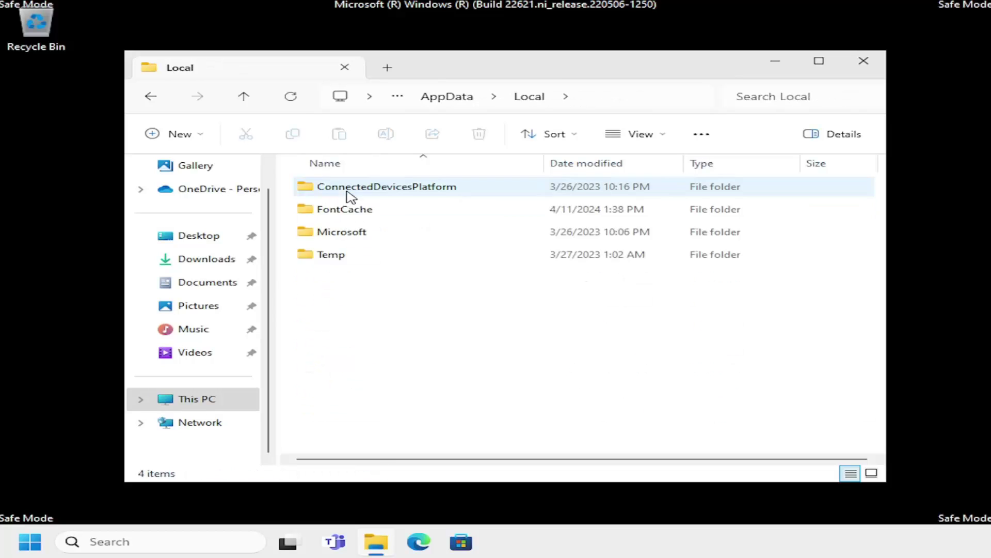
left_click(329, 235)
double_click(330, 235)
left_click(327, 232)
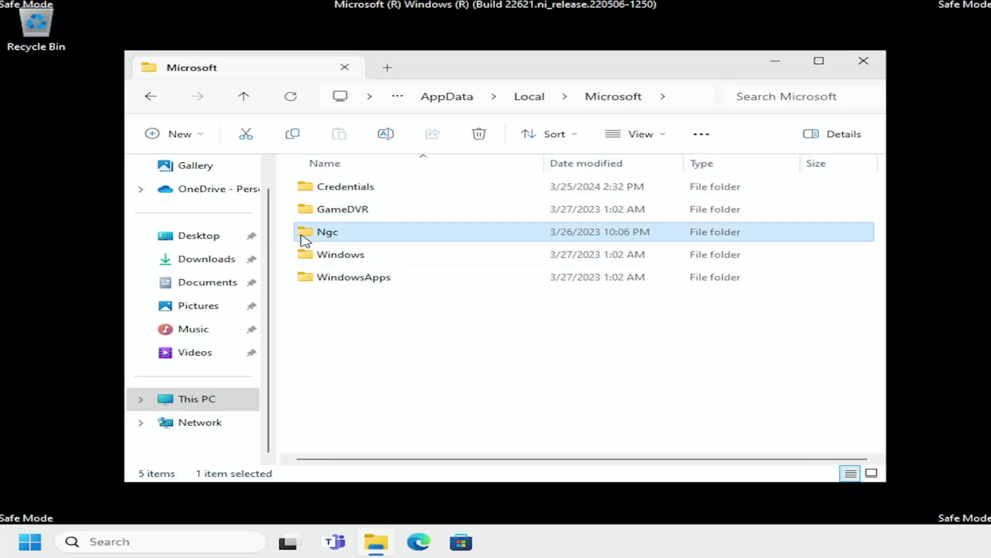
right_click(338, 235)
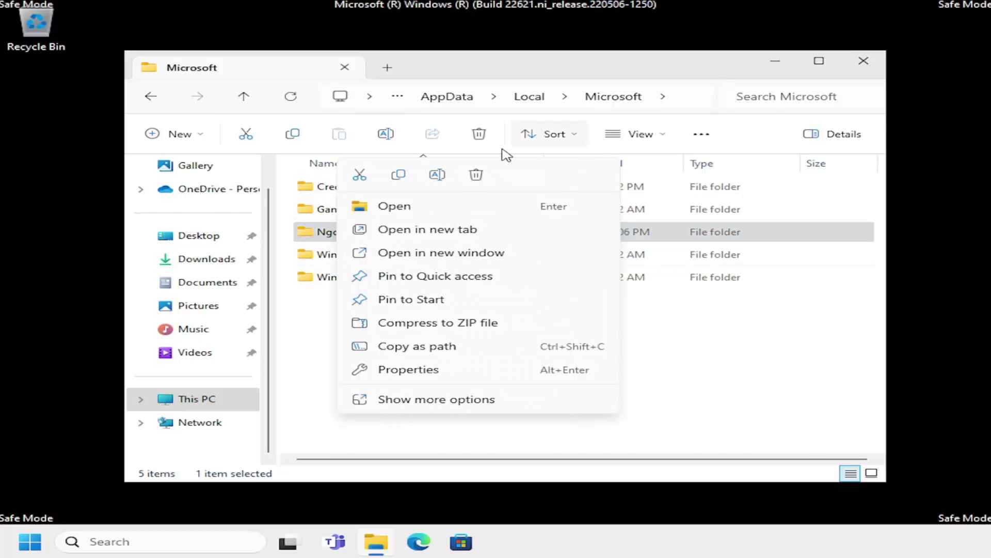
left_click(321, 233)
right_click(345, 237)
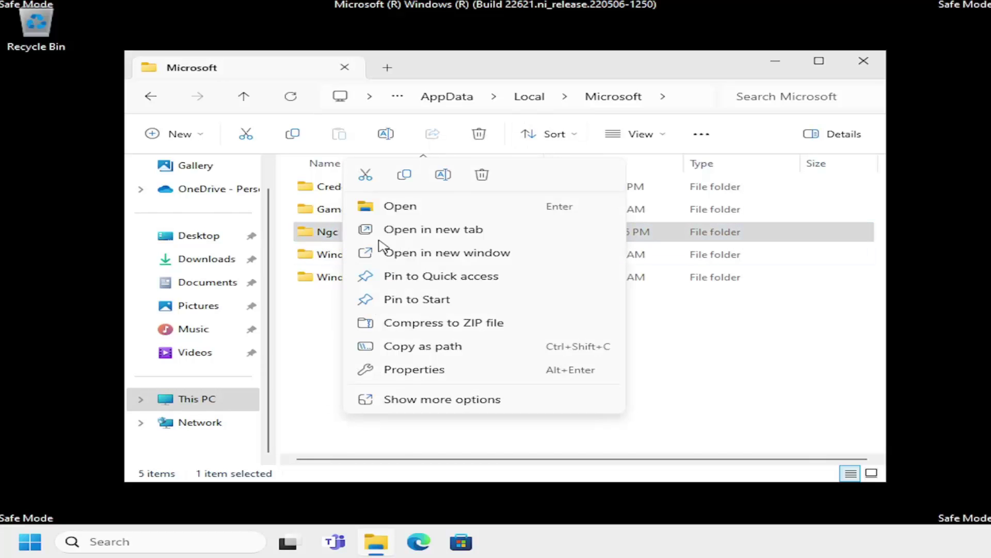
left_click(485, 172)
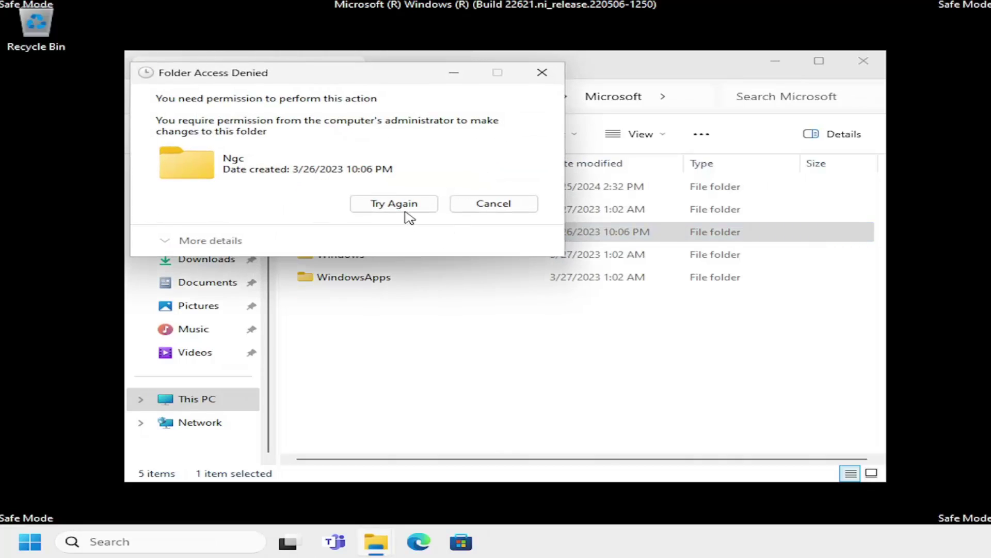
left_click(405, 205)
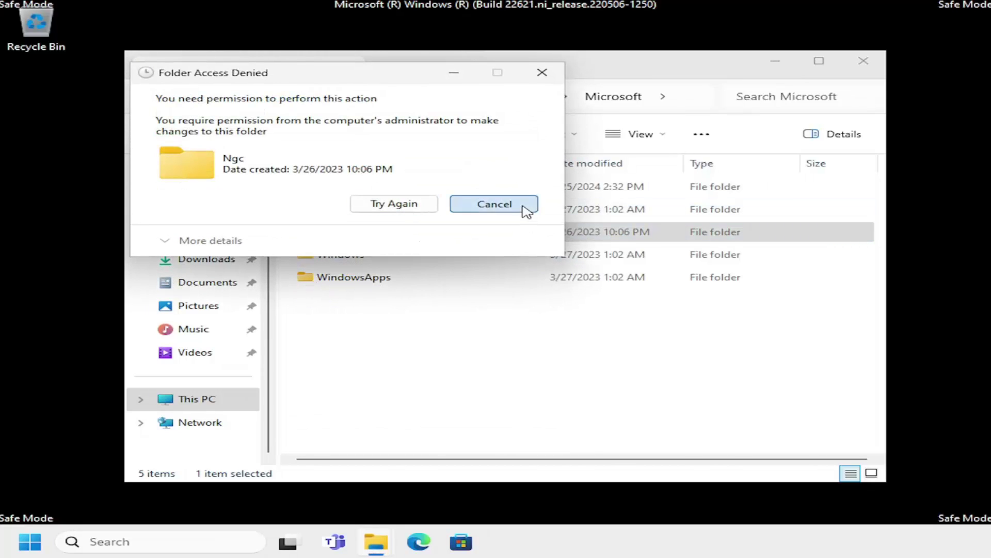
left_click(524, 208)
From Ngc's Properties, reach Security > Advanced and start changing the folder's owner.
right_click(360, 240)
left_click(429, 370)
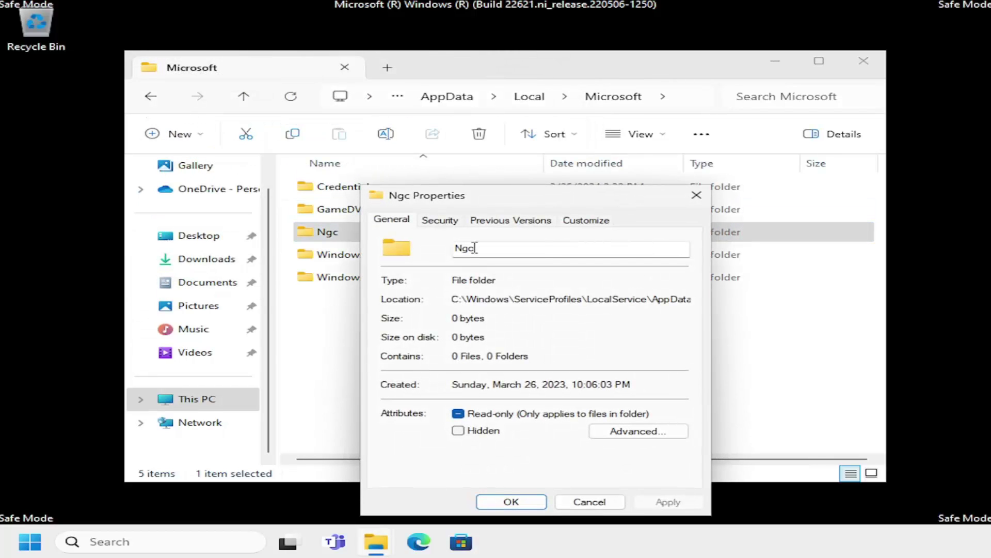
left_click(633, 438)
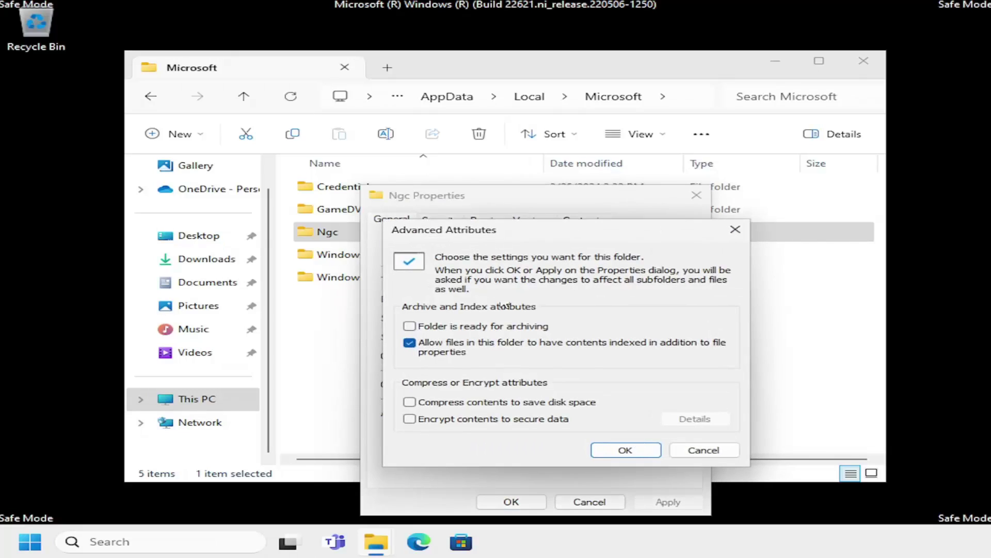
left_click(693, 450)
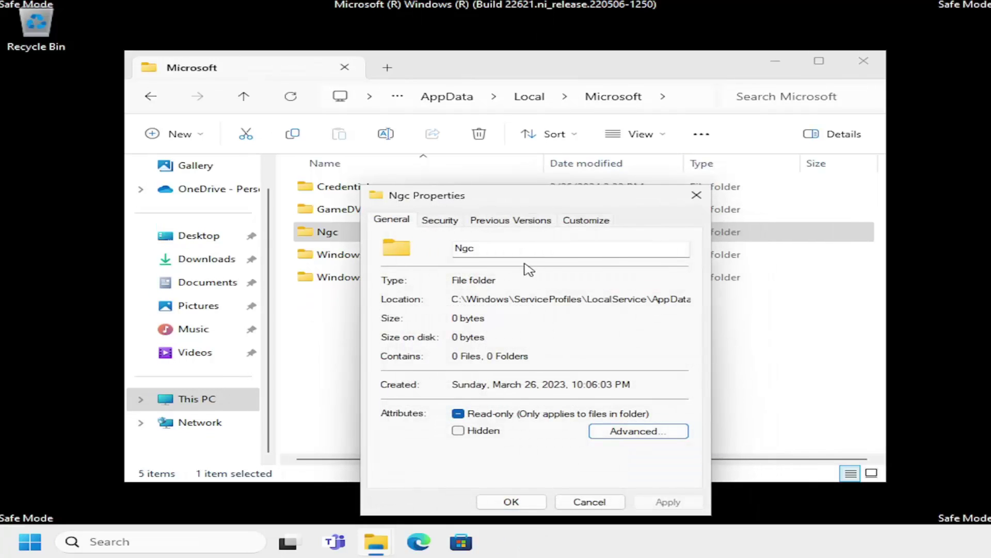
left_click(442, 222)
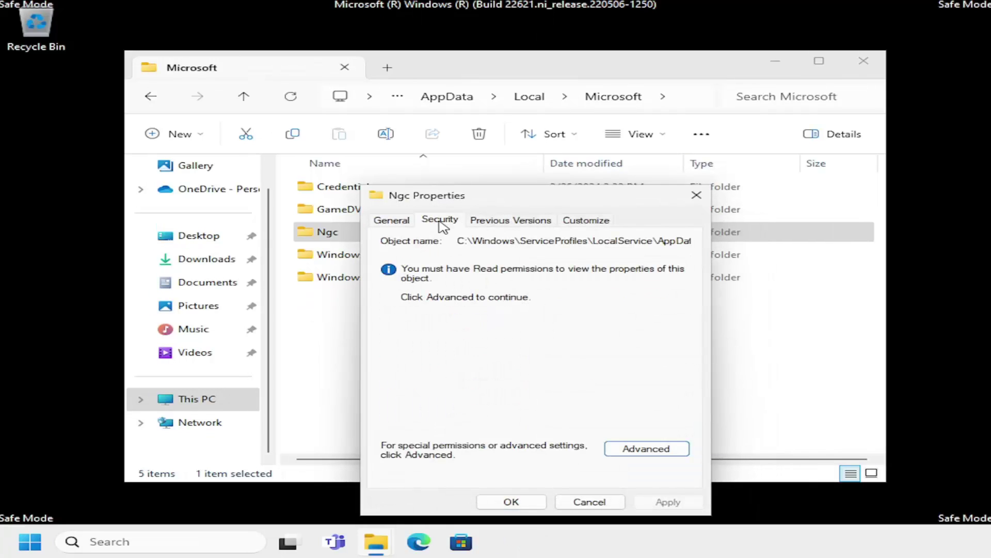
left_click(642, 449)
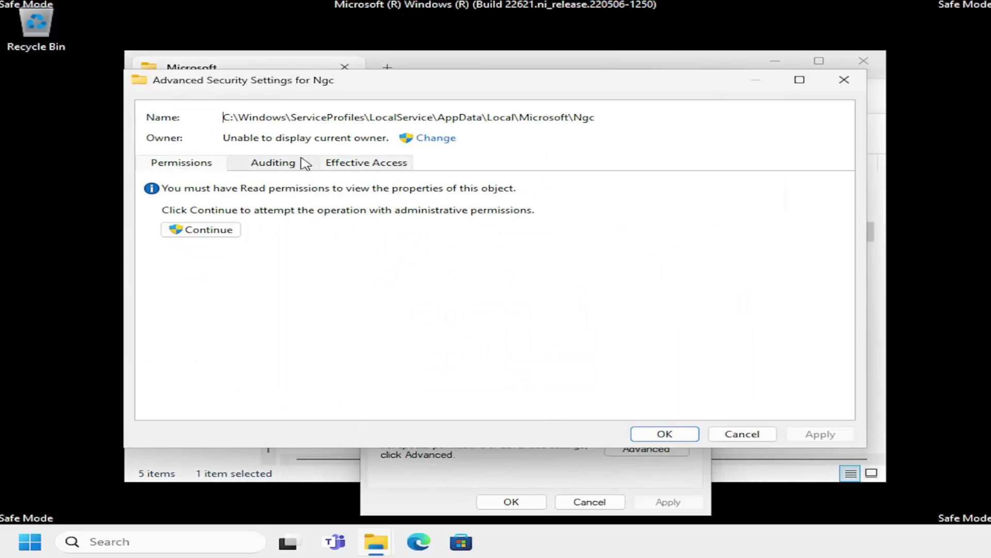
left_click(435, 138)
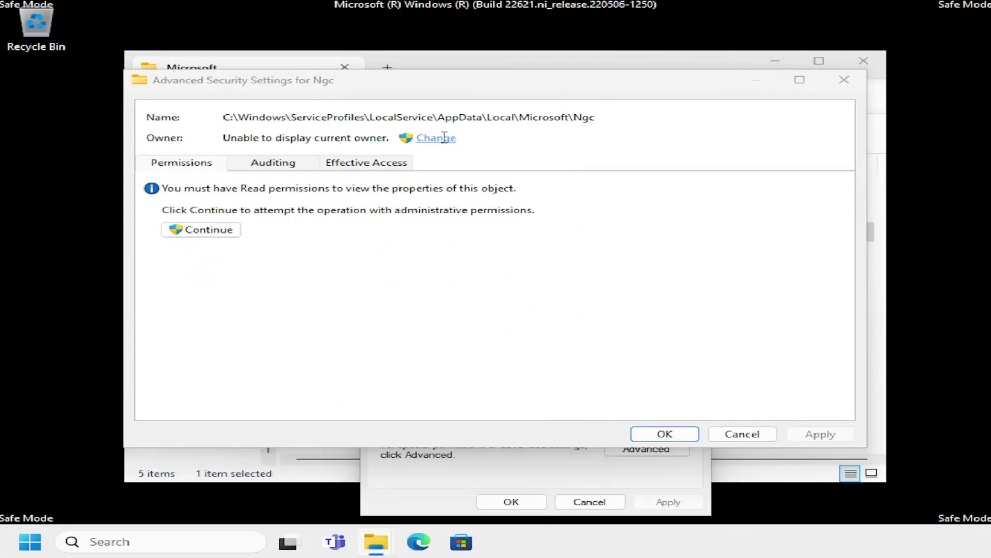
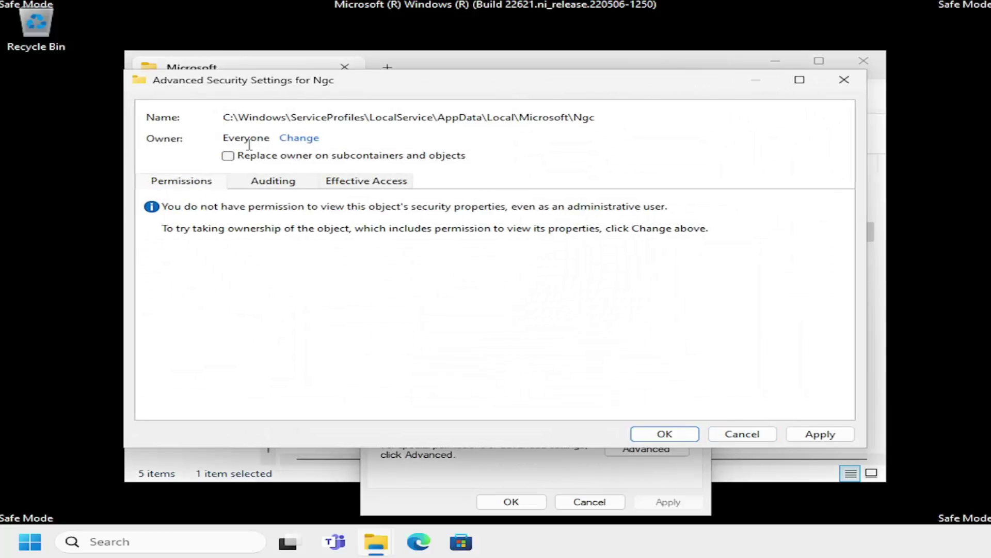
Apply Everyone as owner to all Ngc subfolders and files, granting Full Control permissions.
left_click(255, 156)
left_click(815, 435)
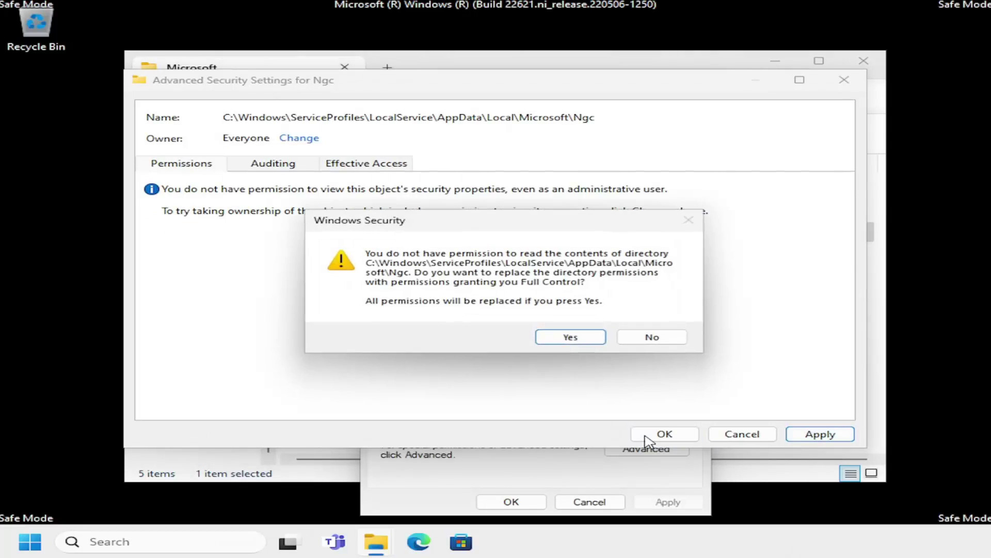
left_click(570, 339)
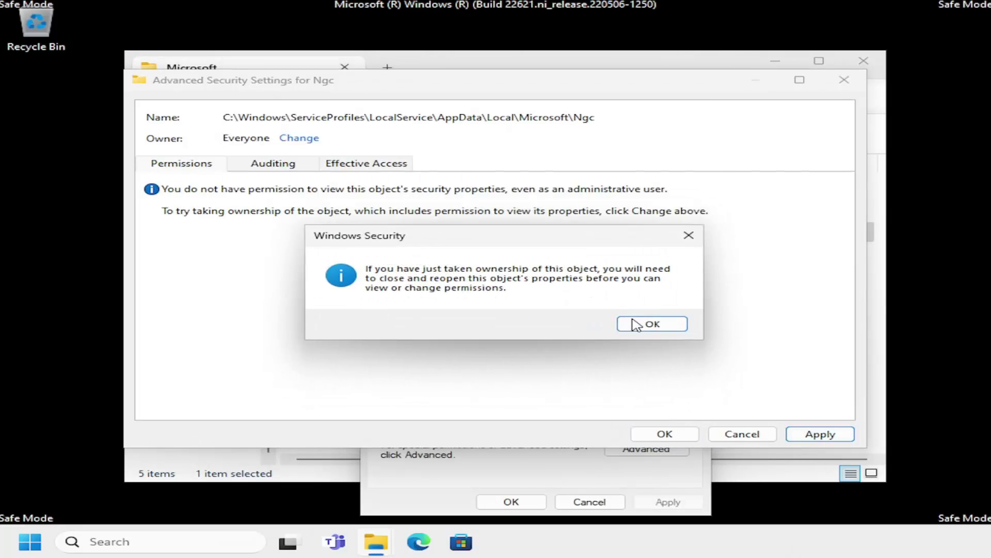
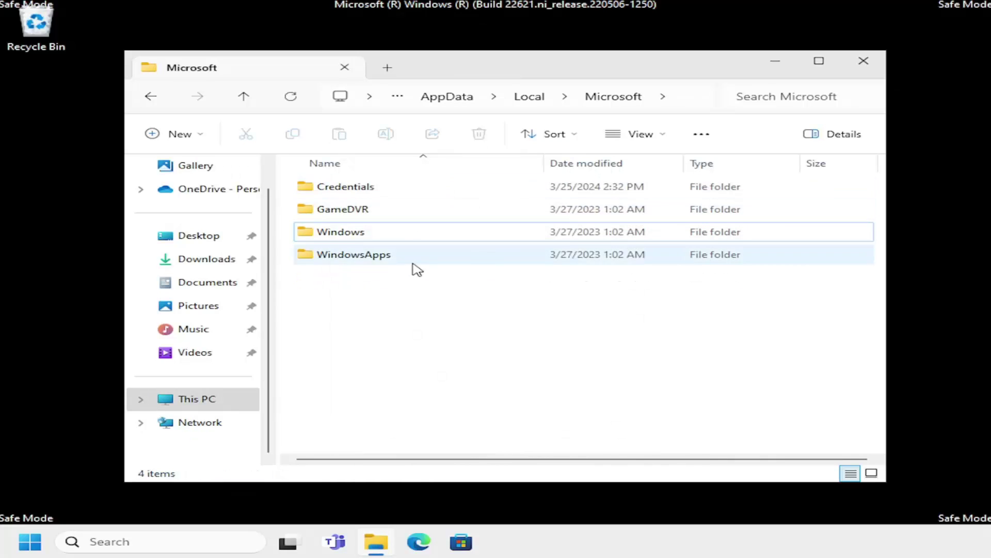
Close the Microsoft folder window and bring up the Start button's Win+X menu for restarting.
left_click(873, 67)
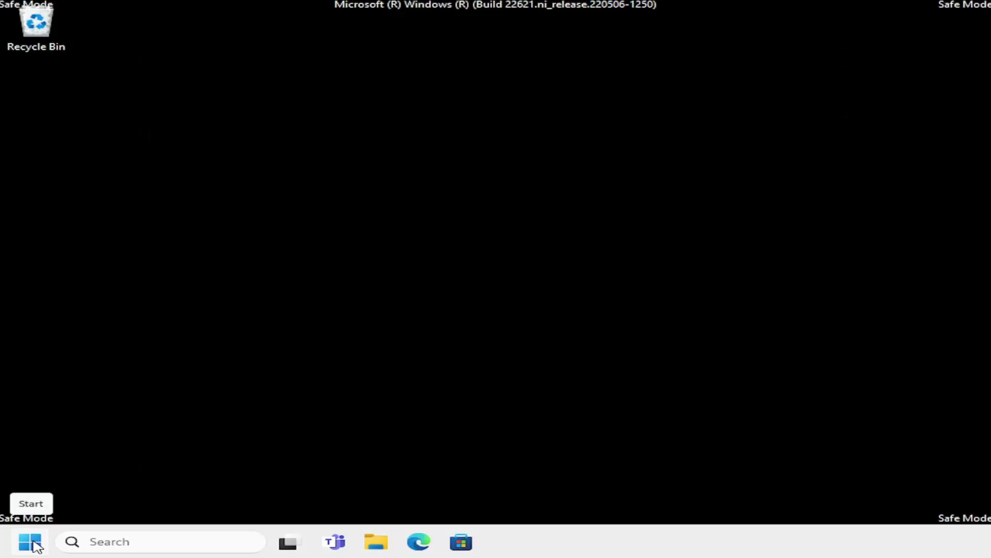
right_click(36, 546)
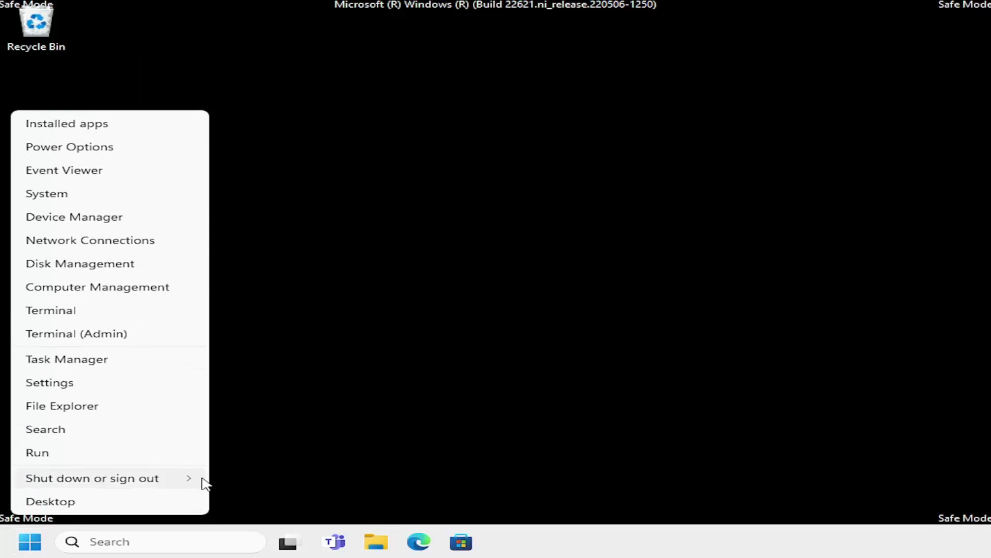